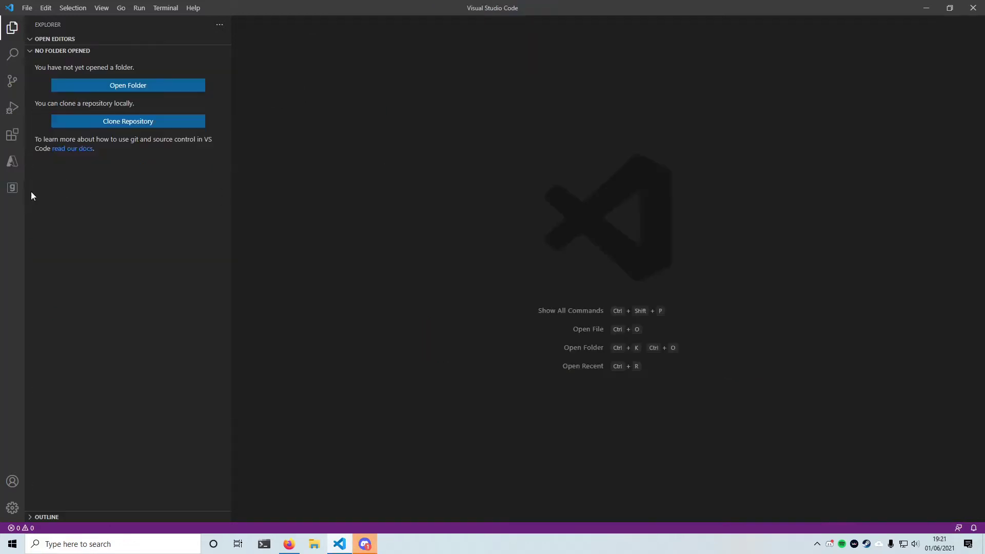
- Look over the GMod SDK extension settings, then close them
left_click(27, 8)
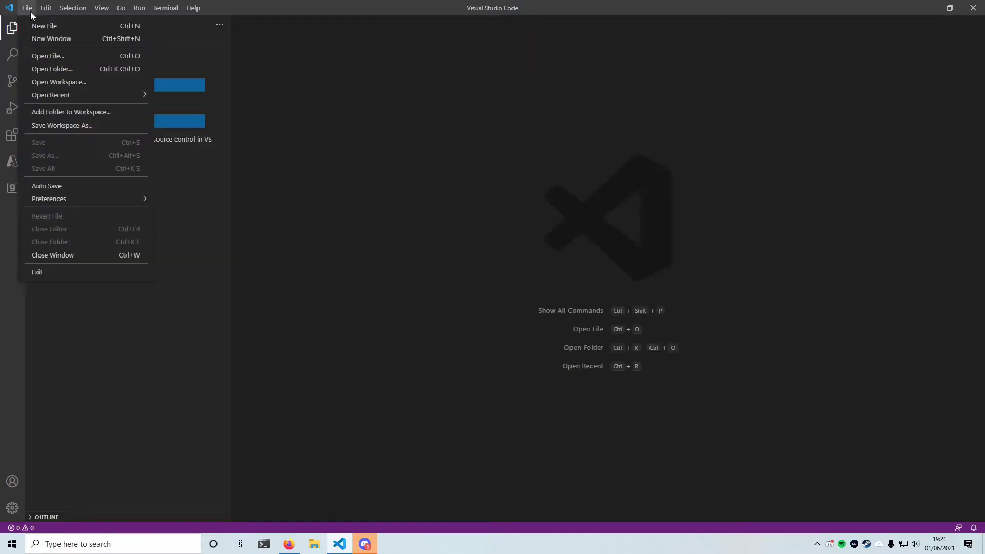
mouse_move(48, 198)
left_click(205, 203)
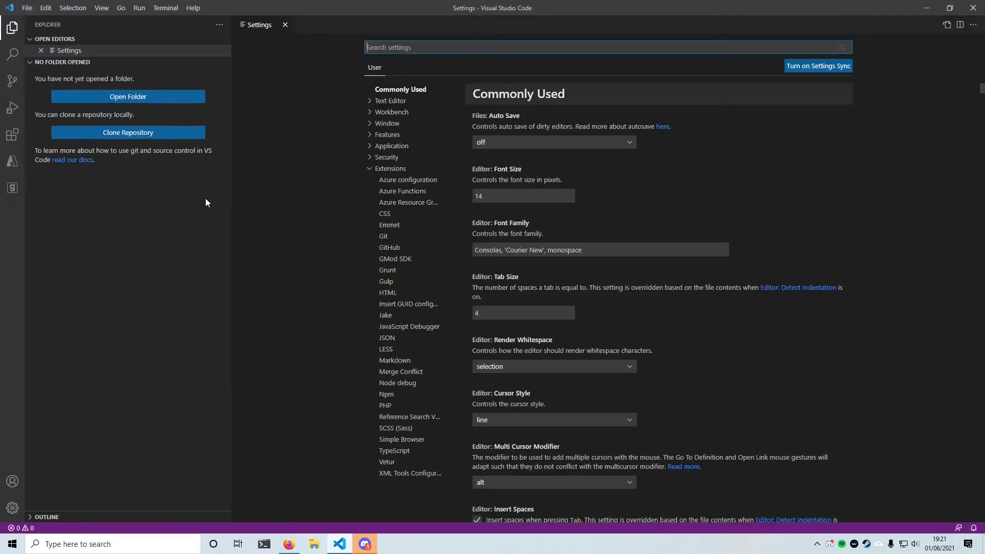
left_click(393, 259)
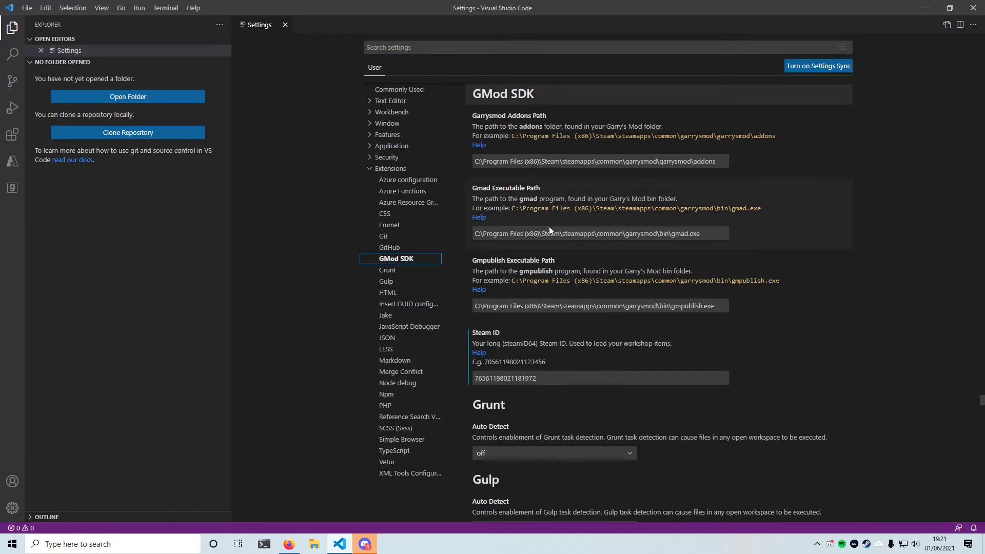
key("ctrl+w")
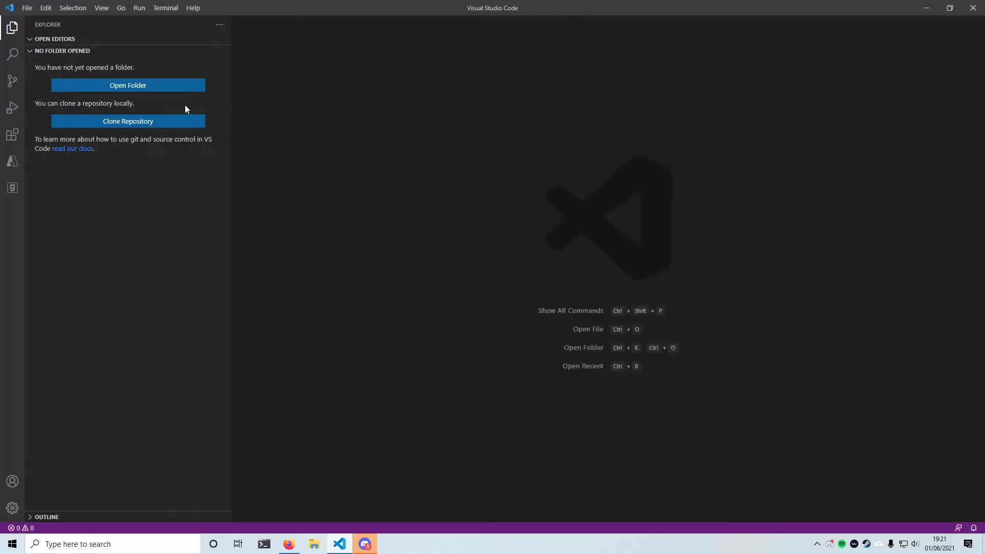
- Create a new folder named testmap and open it as the workspace
left_click(154, 88)
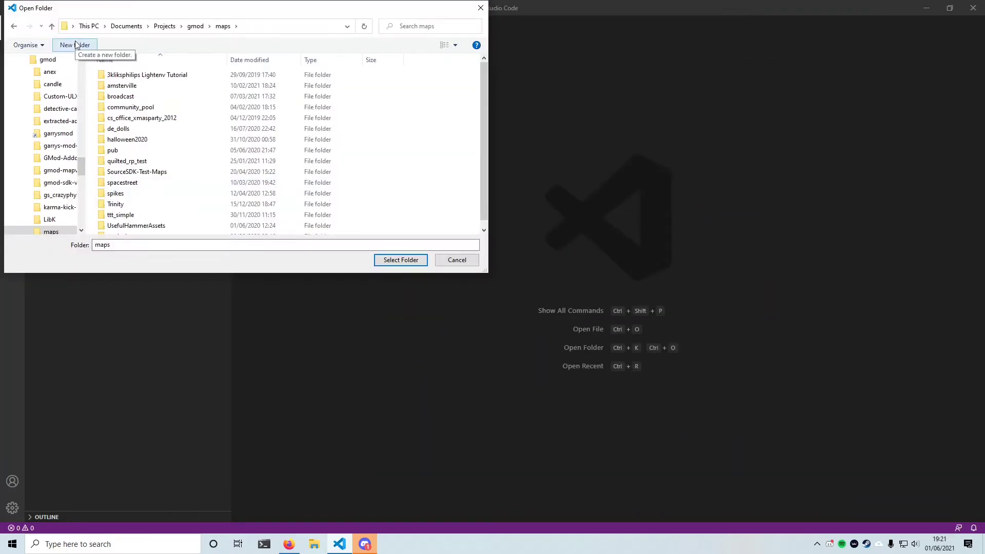
type("testmap")
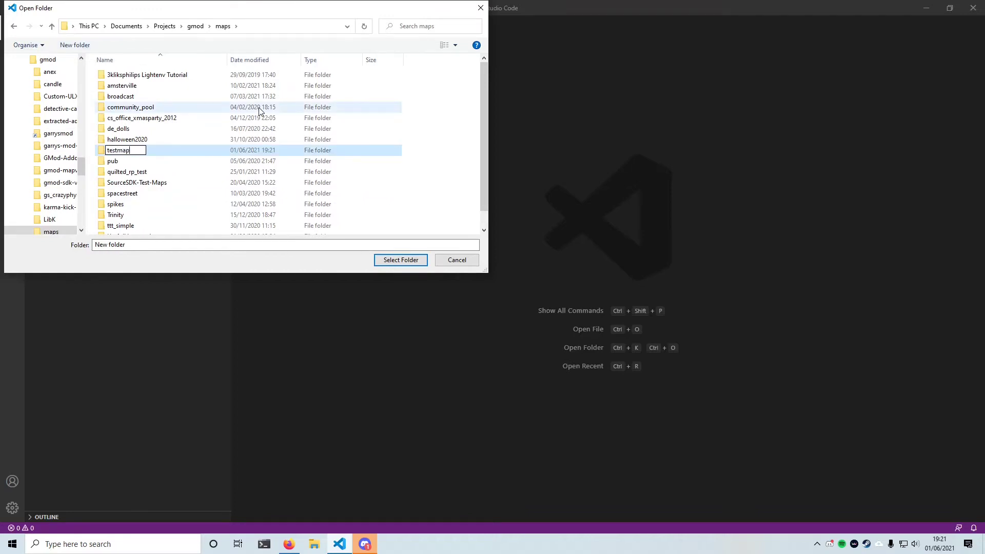
key("Return")
left_click(173, 203)
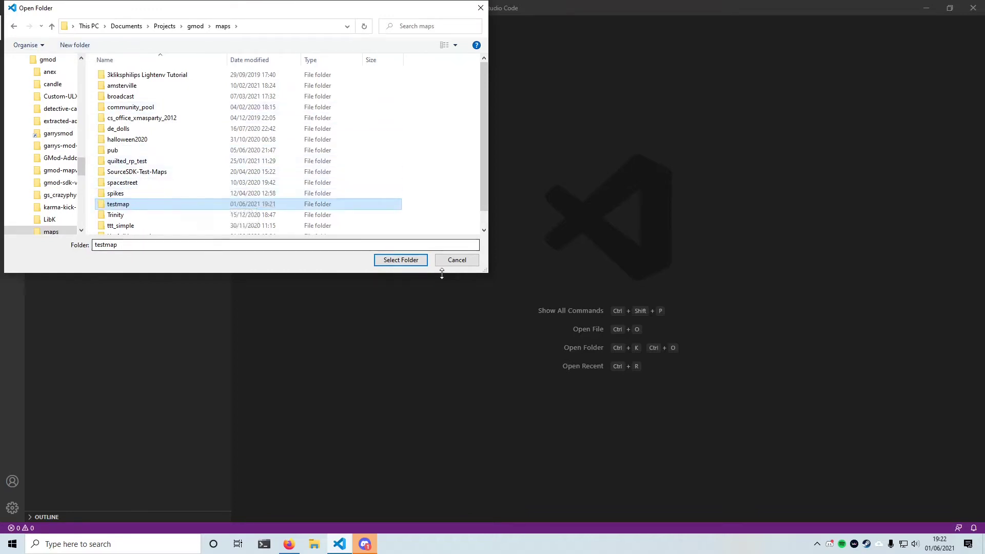
left_click(400, 260)
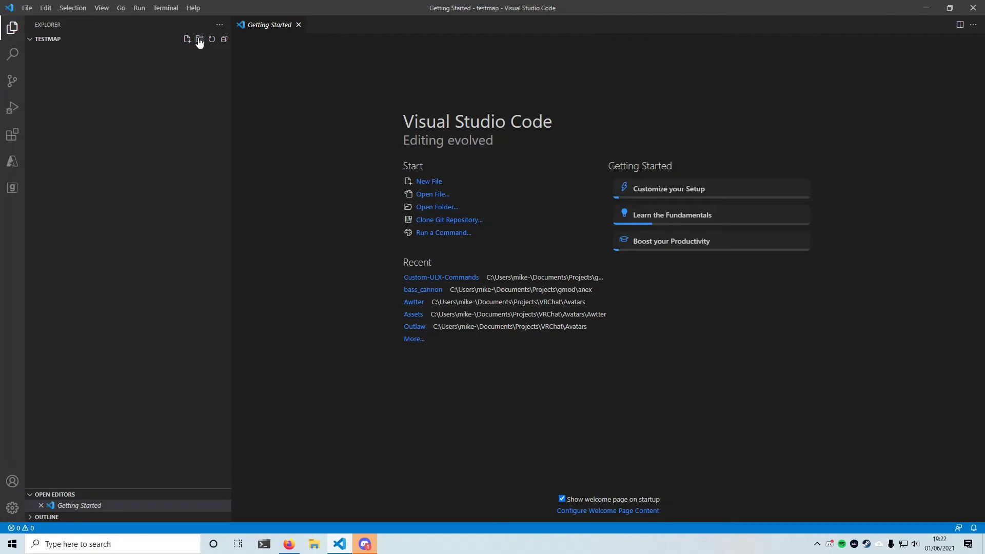
- Add a maps subfolder inside testmap and expand it
left_click(199, 39)
type("s")
key("Return")
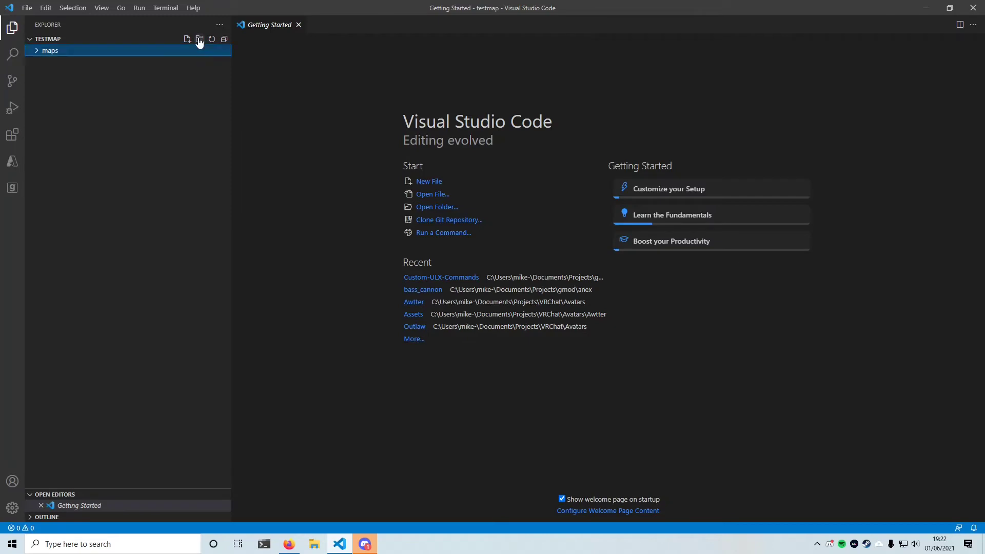
left_click(131, 56)
right_click(130, 55)
- Reveal maps in File Explorer and paste ttt_royalchildren_a2.bsp into it
left_click(176, 89)
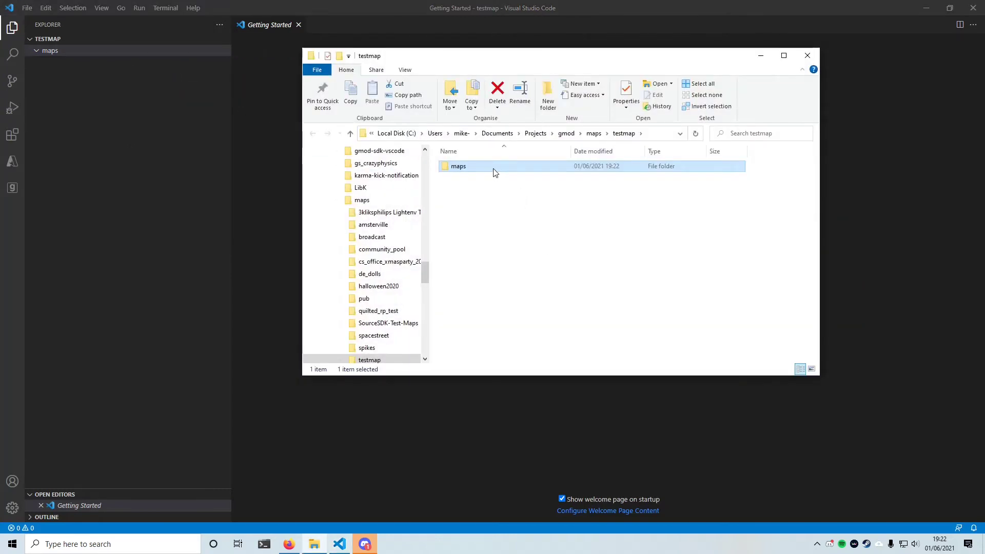
double_click(494, 172)
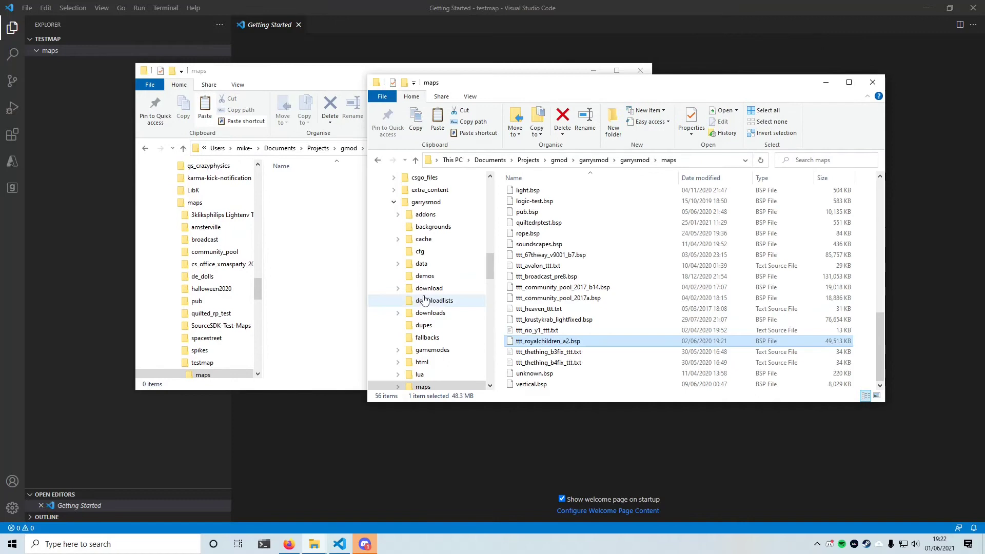
left_click(317, 229)
key("ctrl+v")
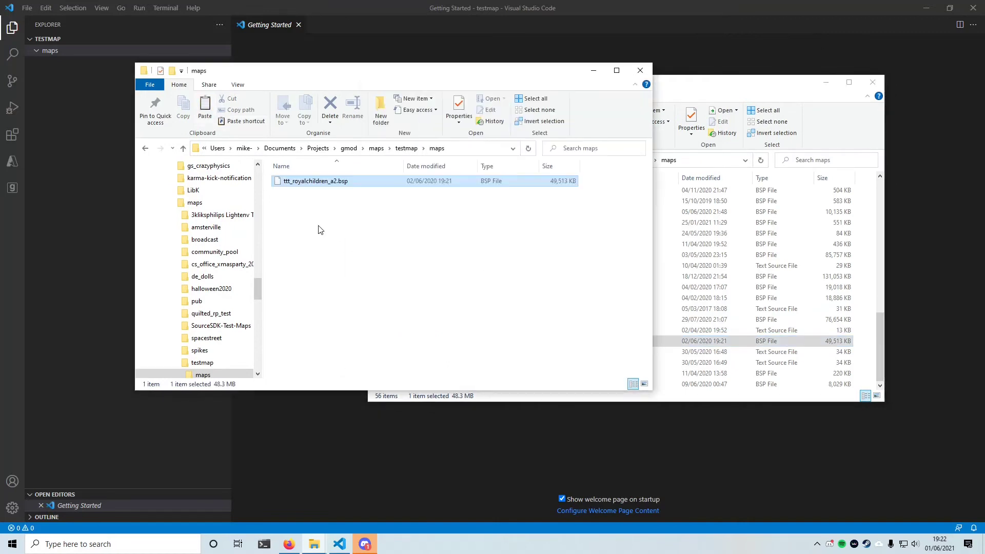
- Create an addon.json from the Garry's Mod panel and title the addon 'My cool map'
left_click(92, 206)
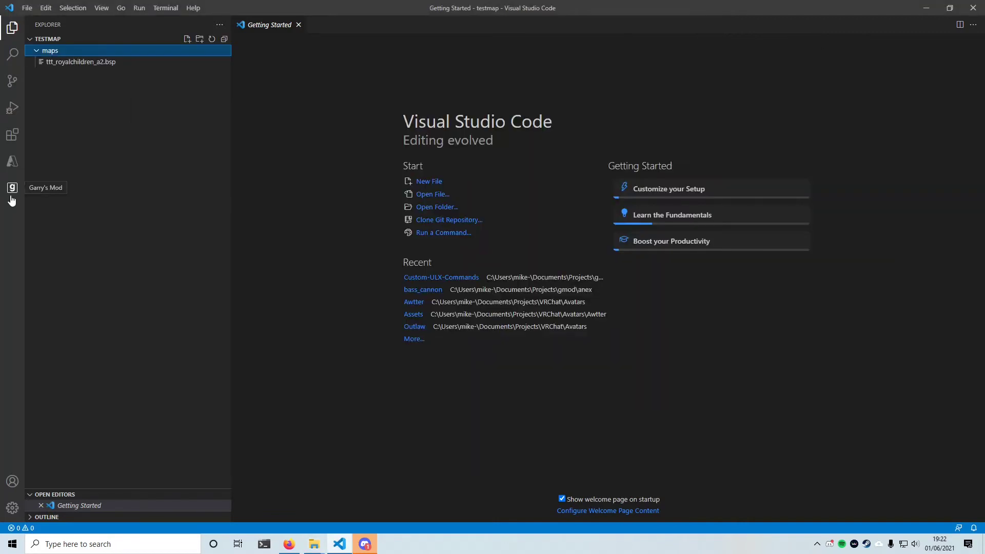
left_click(12, 198)
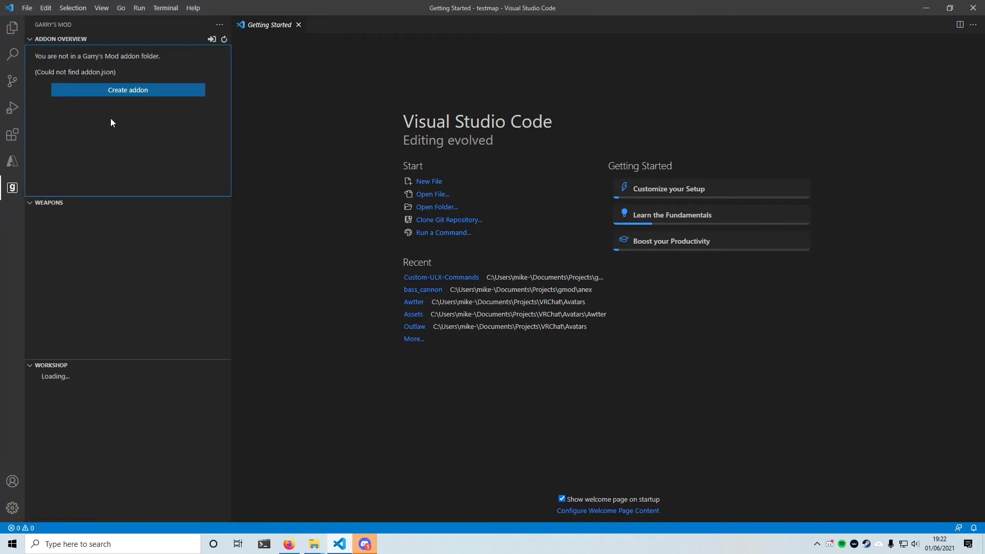
left_click(128, 90)
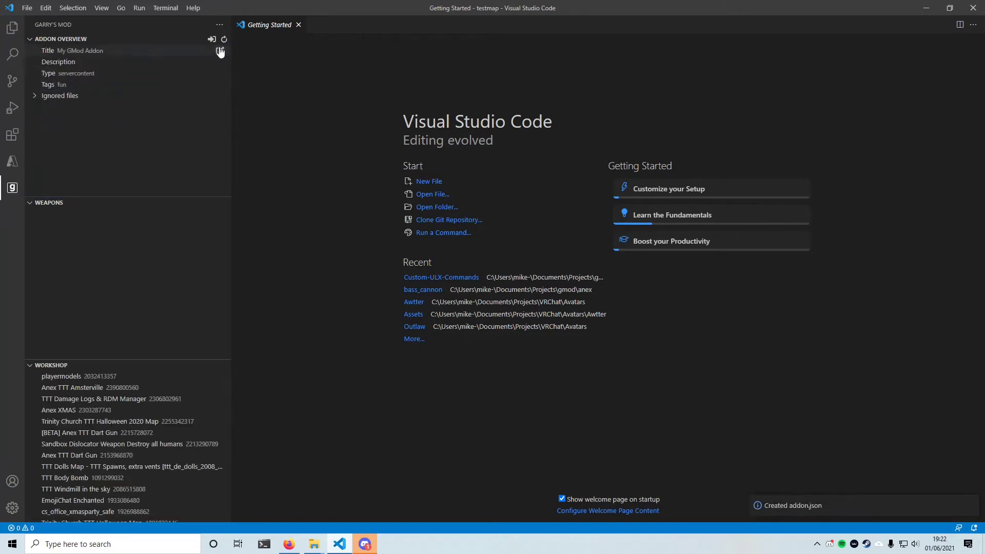
left_click(220, 52)
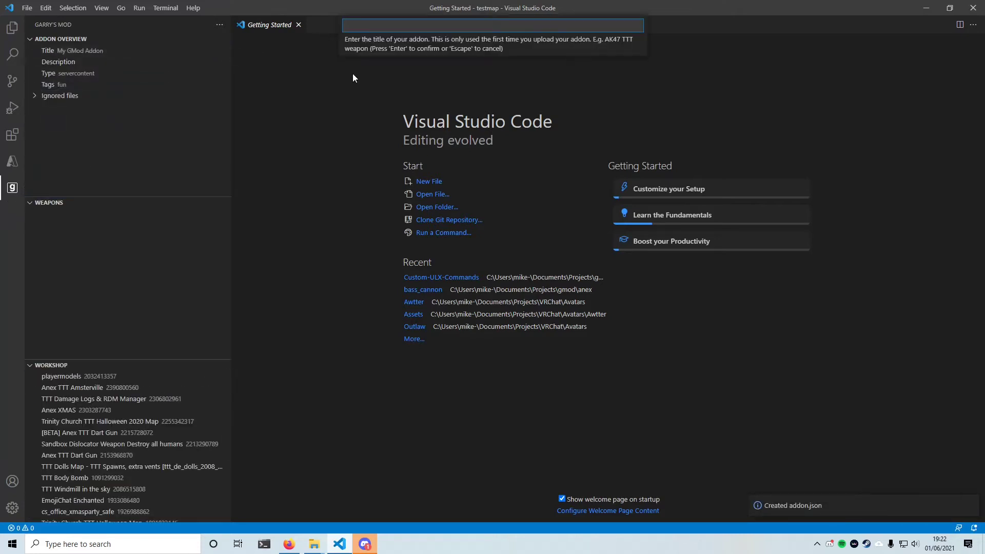
type("My cool map")
key("Return")
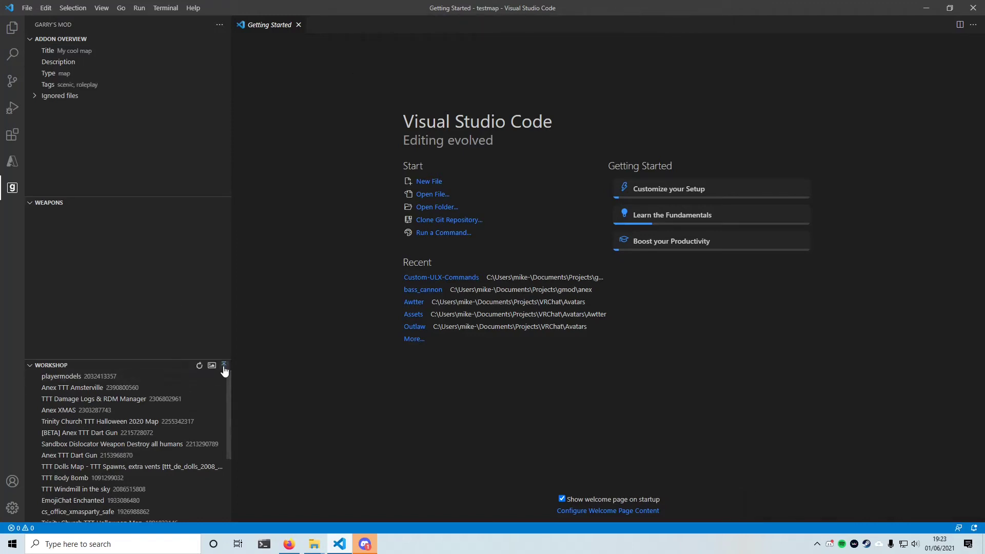
- Upload My cool map as a new Workshop addon, confirm with YES, and open its Workshop link
left_click(224, 367)
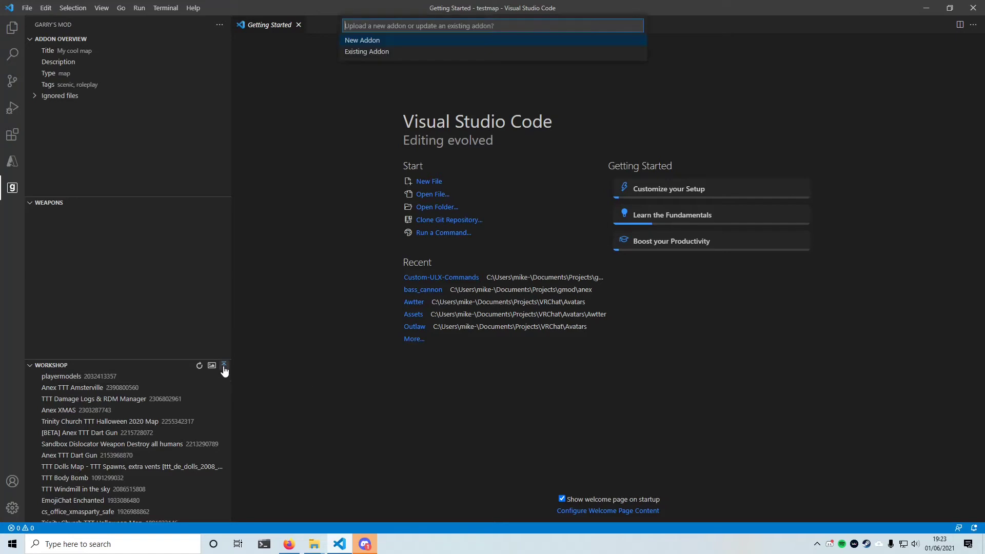
left_click(360, 38)
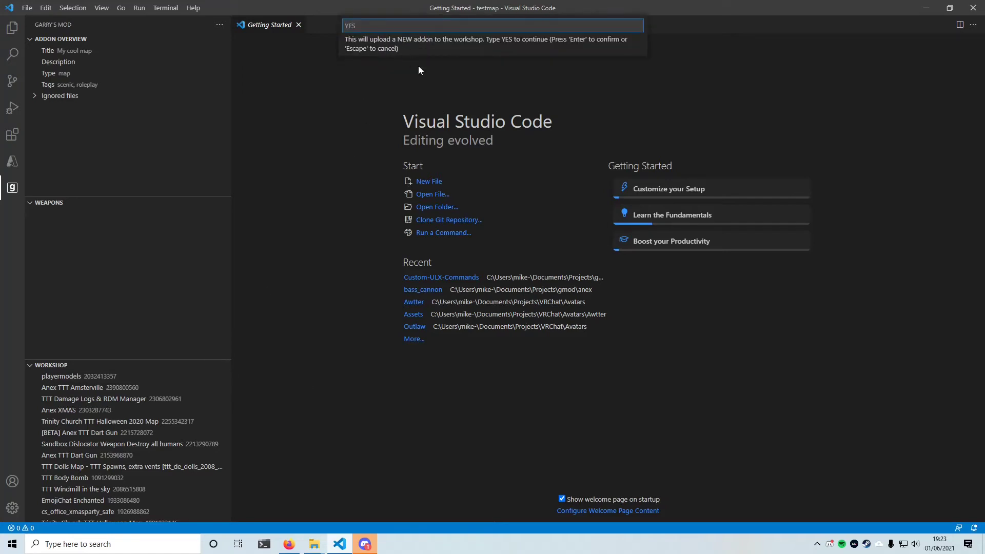
type("YES")
key("Return")
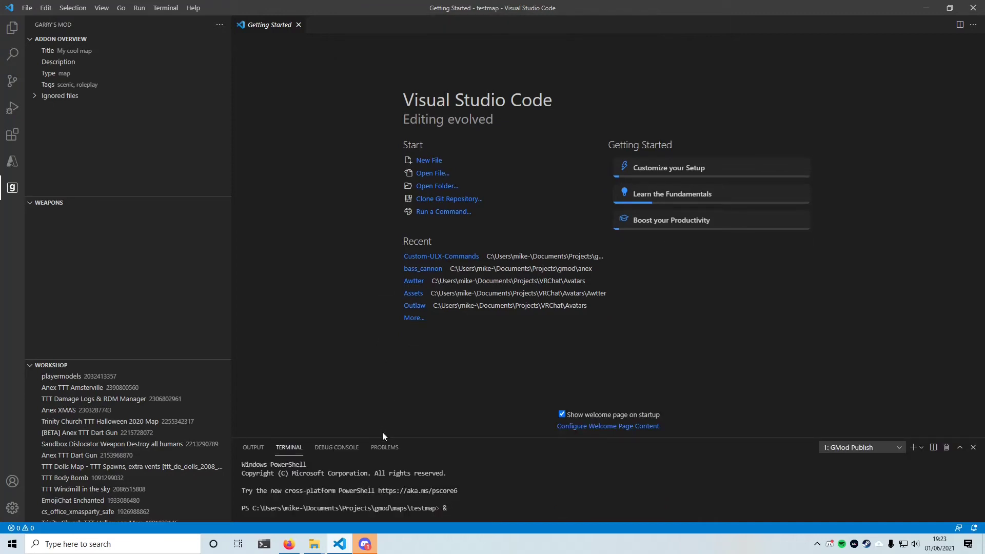
left_click_drag(385, 438, 386, 353)
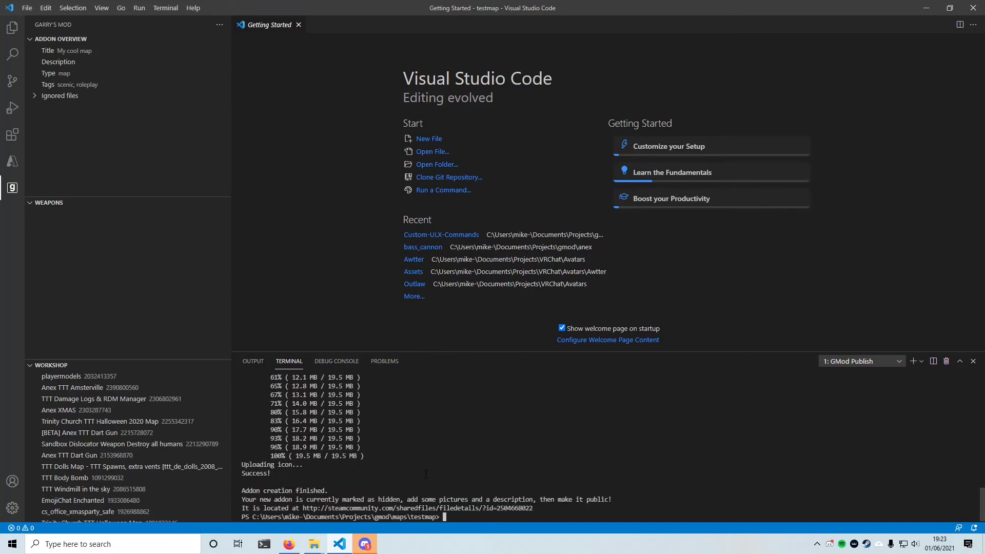
left_click(466, 508, "ctrl")
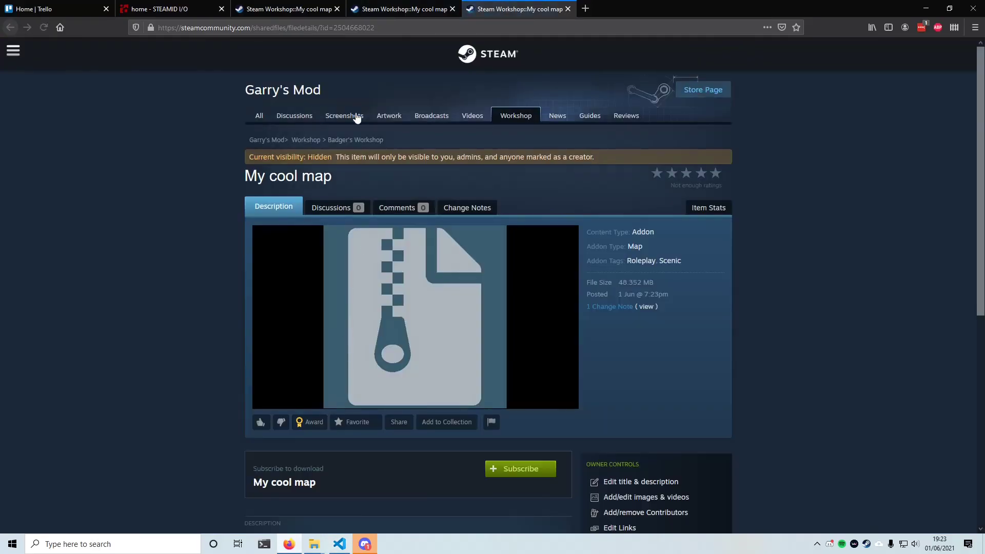
mouse_move(416, 316)
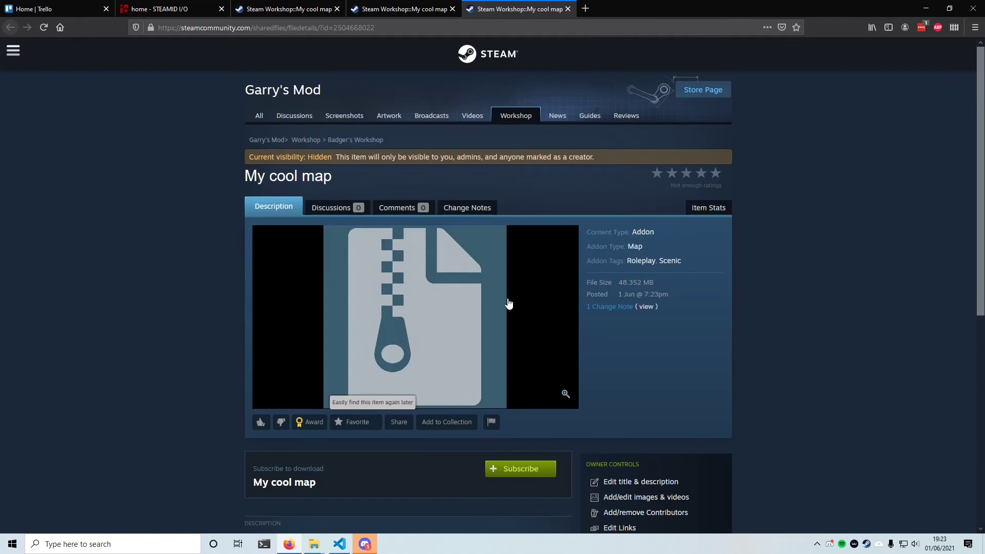
scroll(334, 289, "down", 2)
scroll(354, 427, "up", 1)
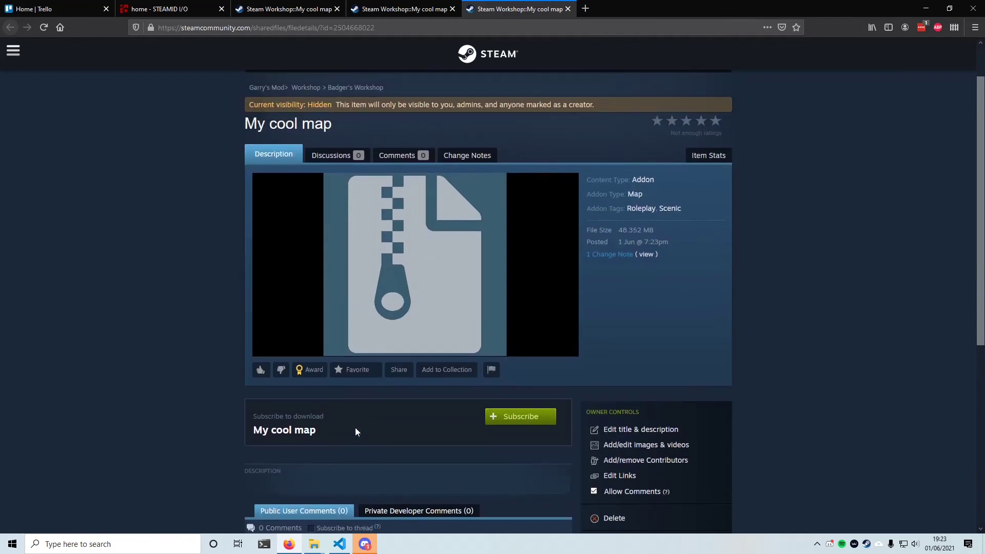
key("alt+Tab")
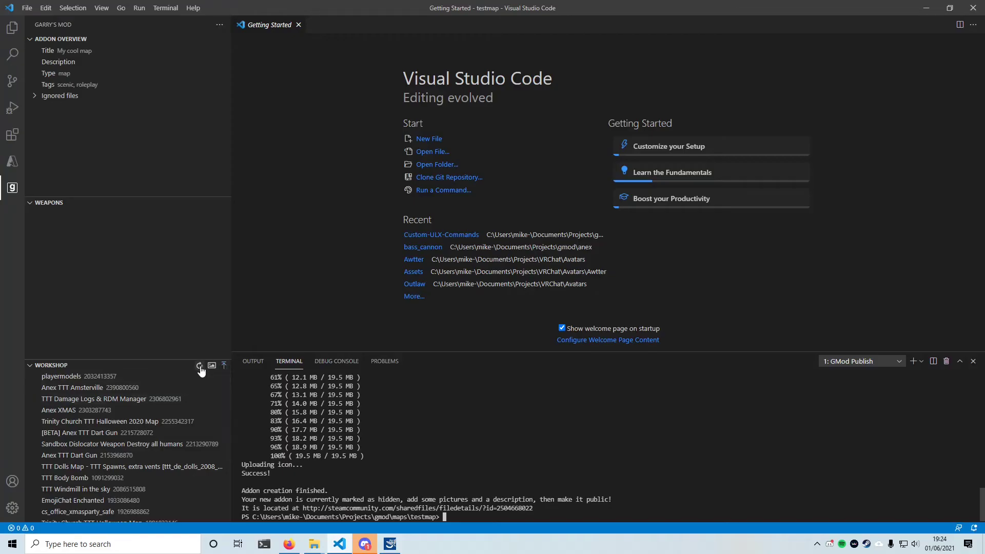
- Refresh the Workshop list and set My cool map's thumbnail to thumbnail.jpg, confirming with YES
left_click(199, 366)
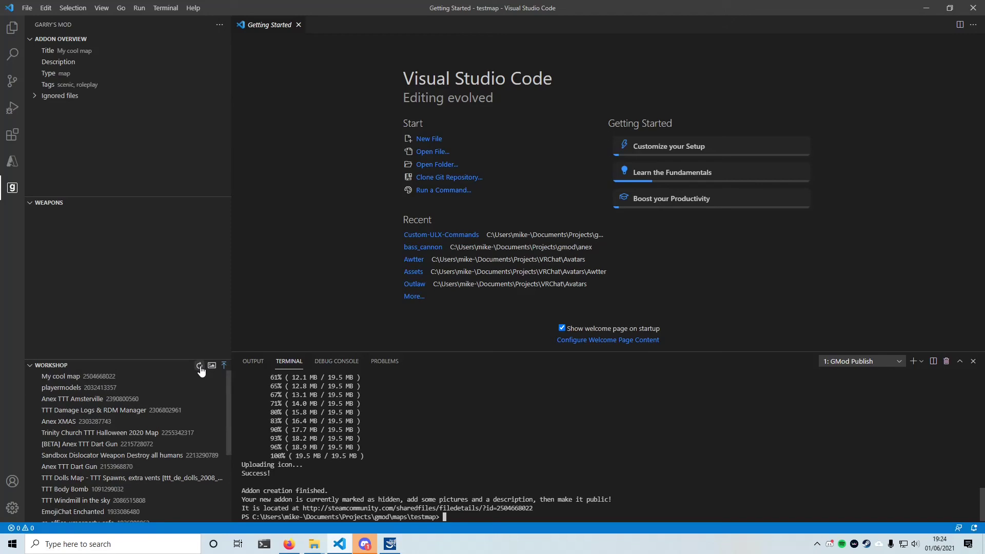
mouse_move(116, 376)
left_click(210, 378)
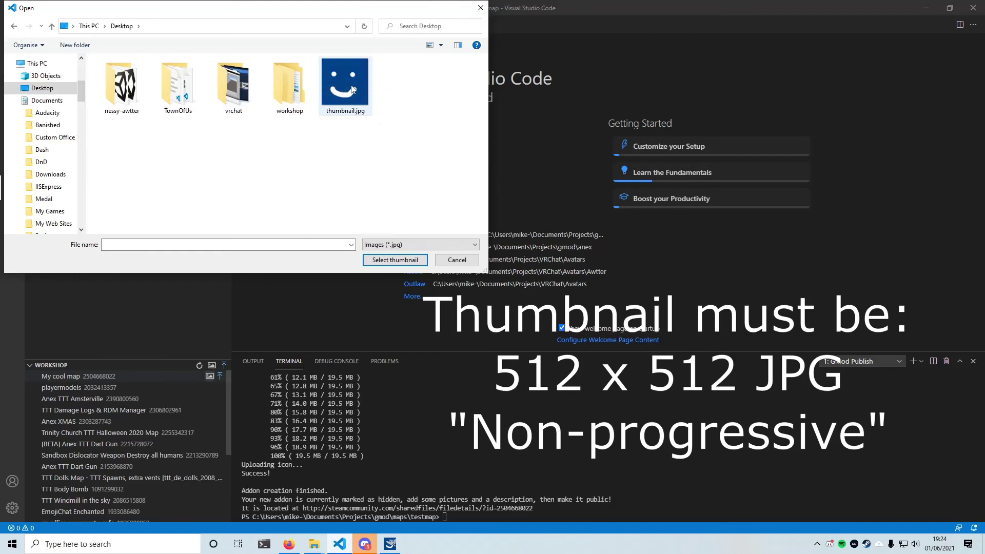
double_click(352, 89)
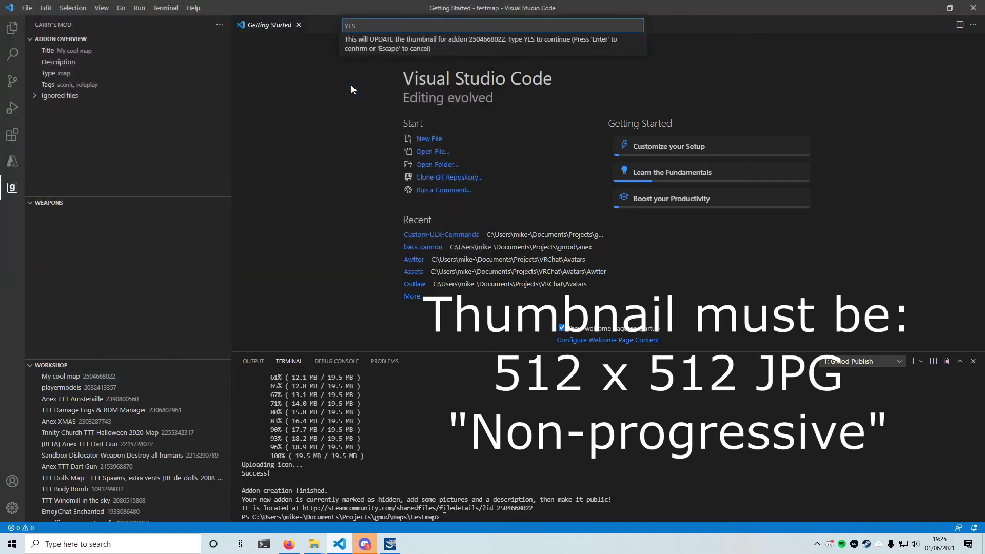
type("YES")
key("Return")
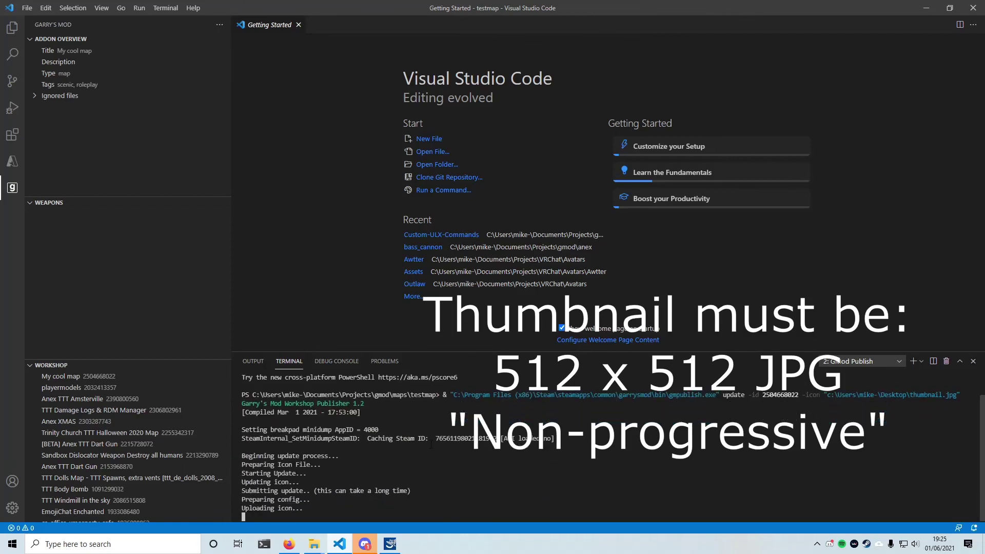